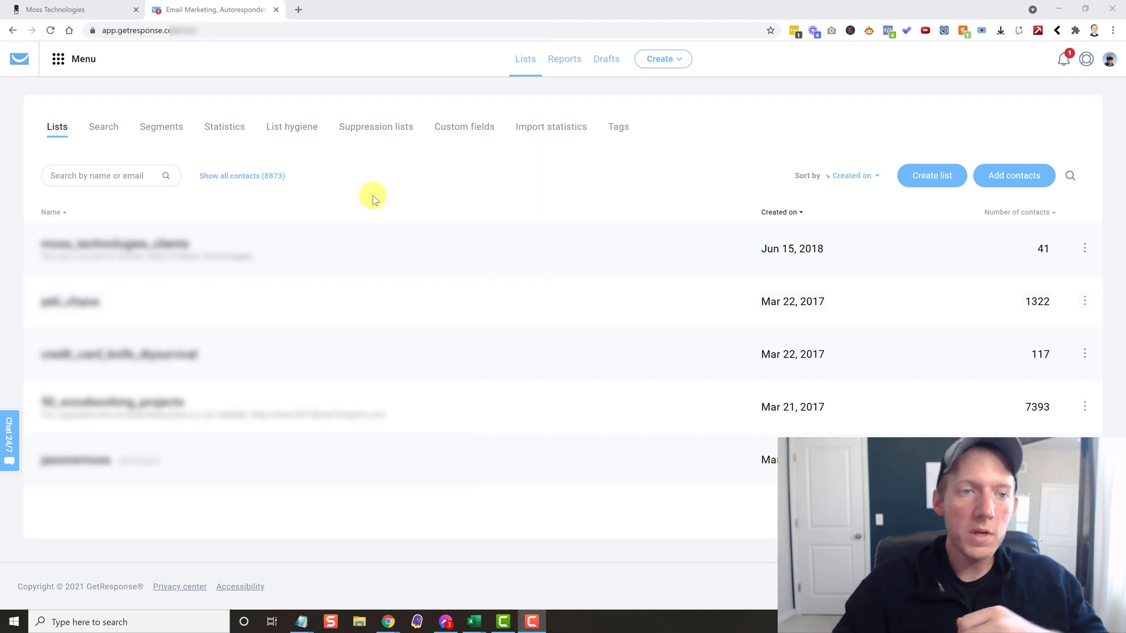
Add a new sub-account from a Blank Snapshot, entered manually, and go to the business name field
click(88, 9)
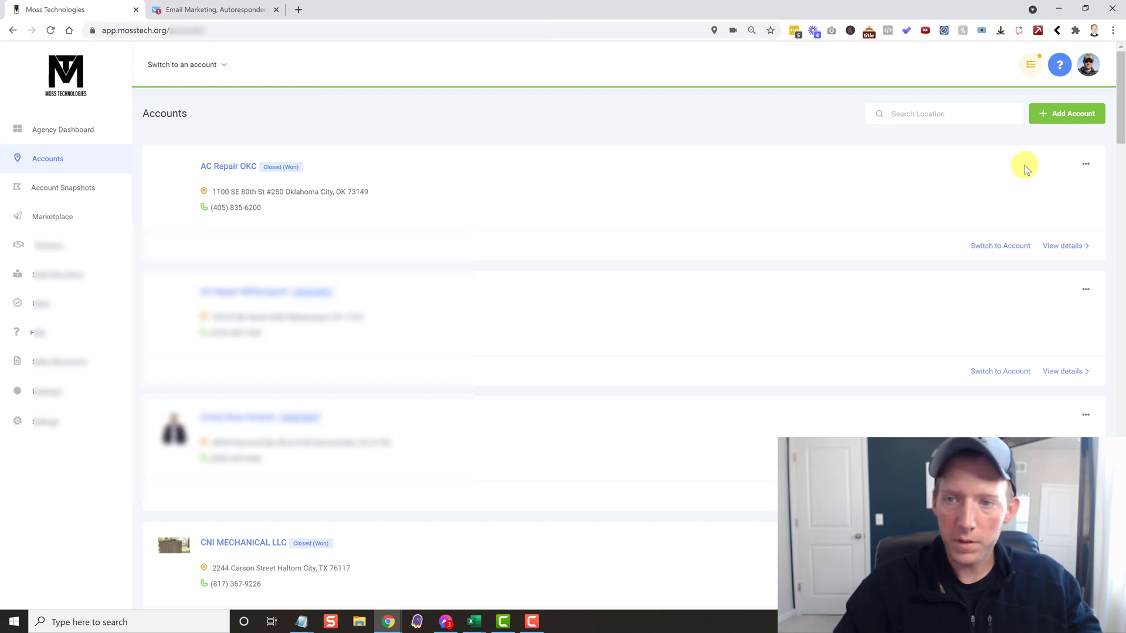
click(1058, 125)
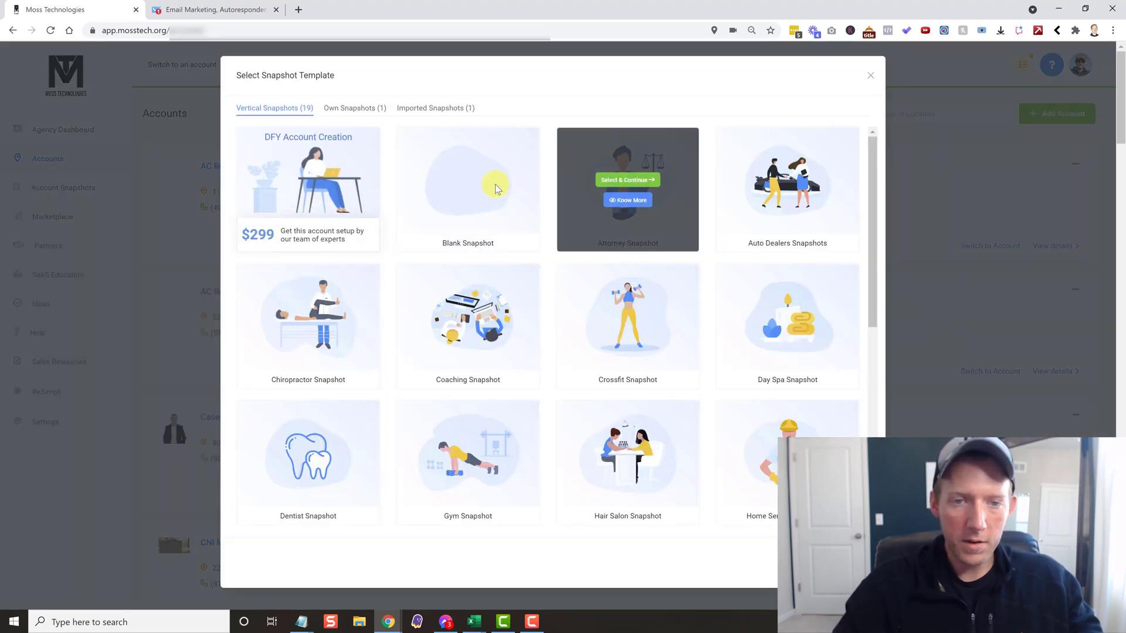
click(475, 191)
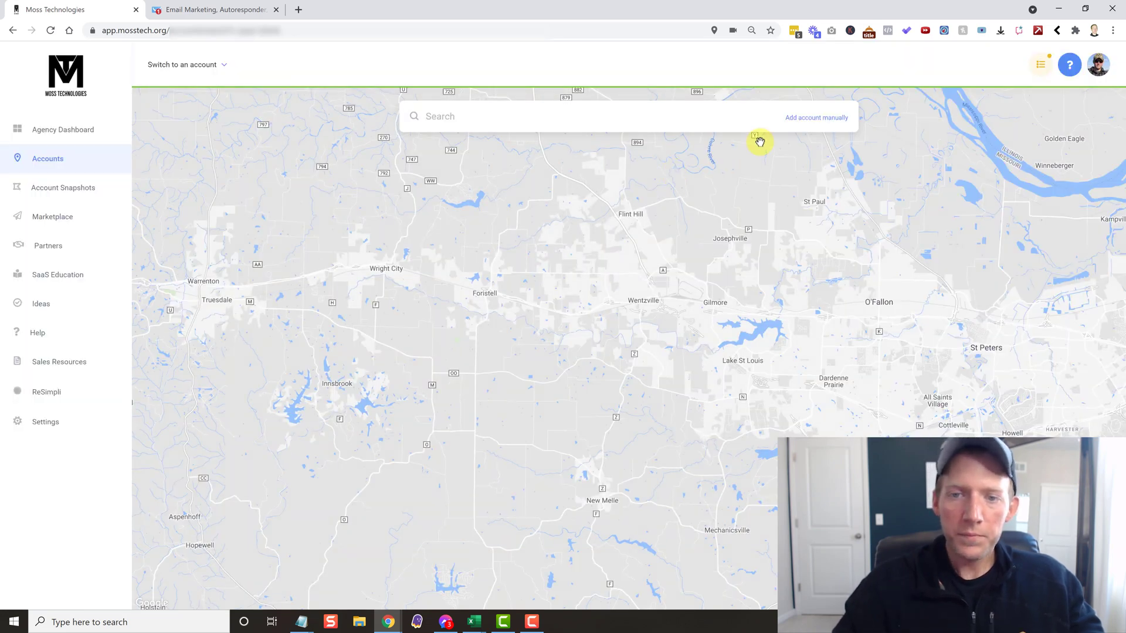
click(806, 119)
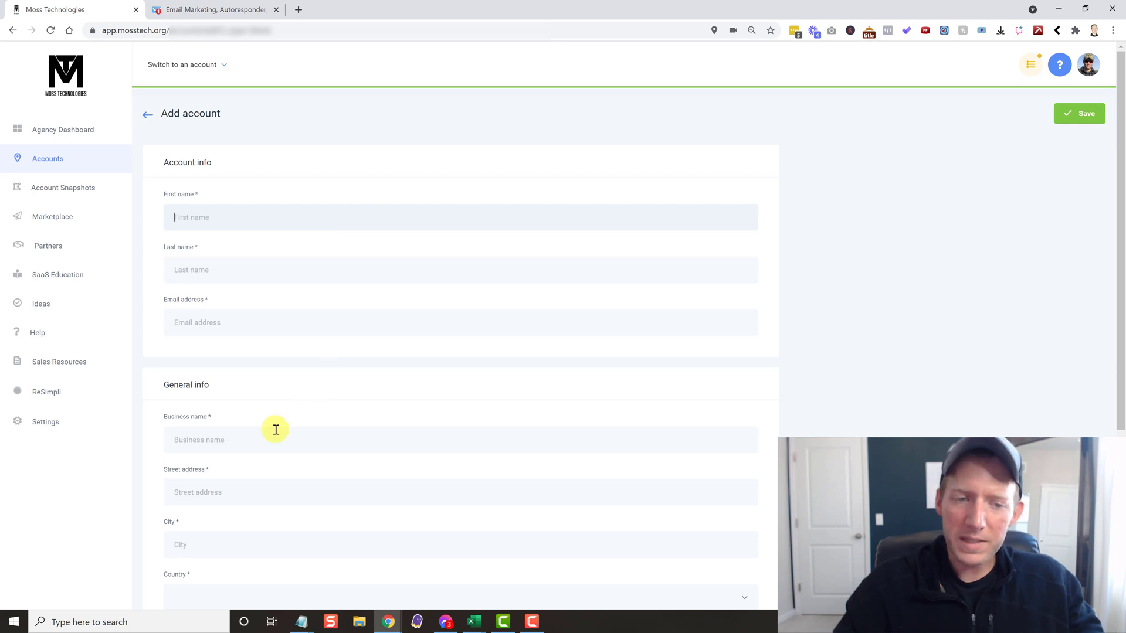
scroll(276, 435, down, 1)
click(276, 411)
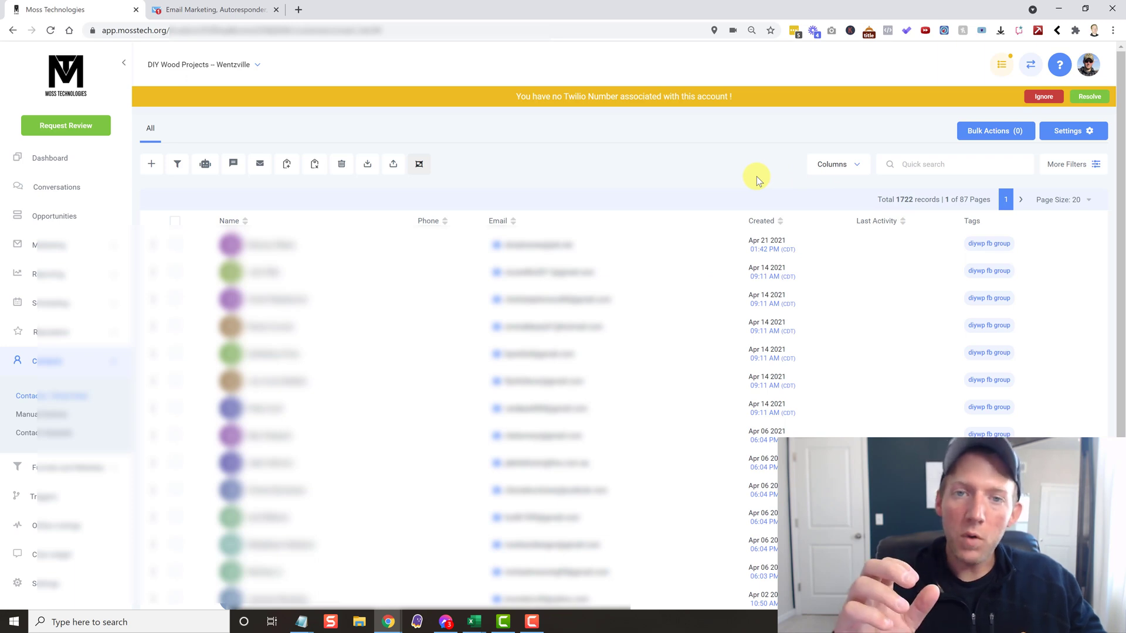
Open the 50_woodworking_projects list's contacts and start exporting all found contacts
click(215, 11)
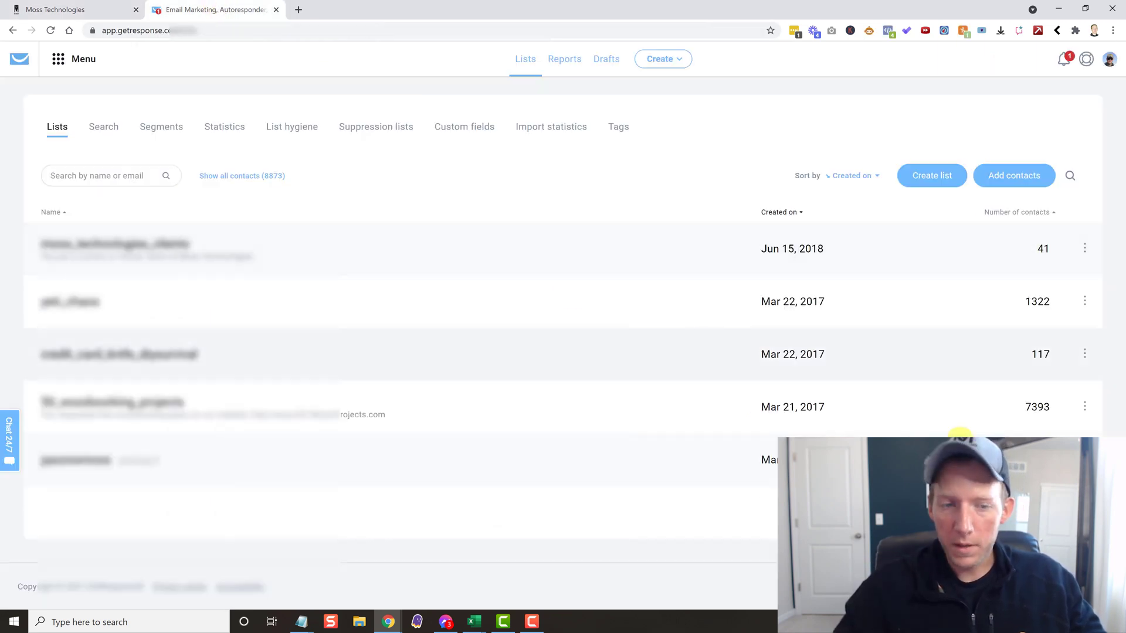
click(1084, 407)
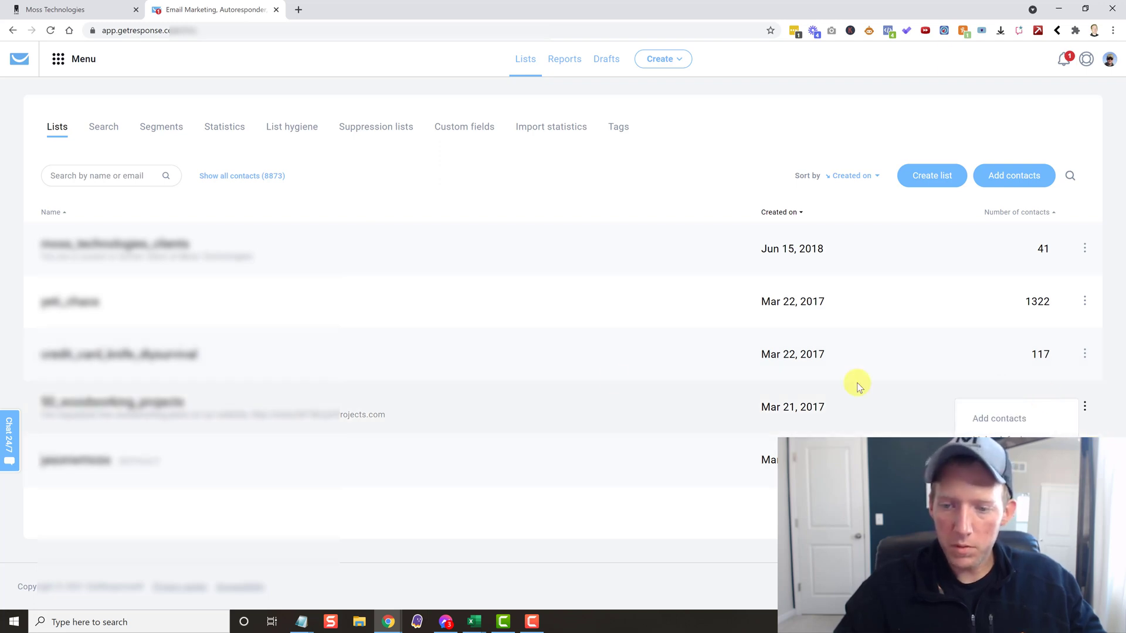
click(165, 404)
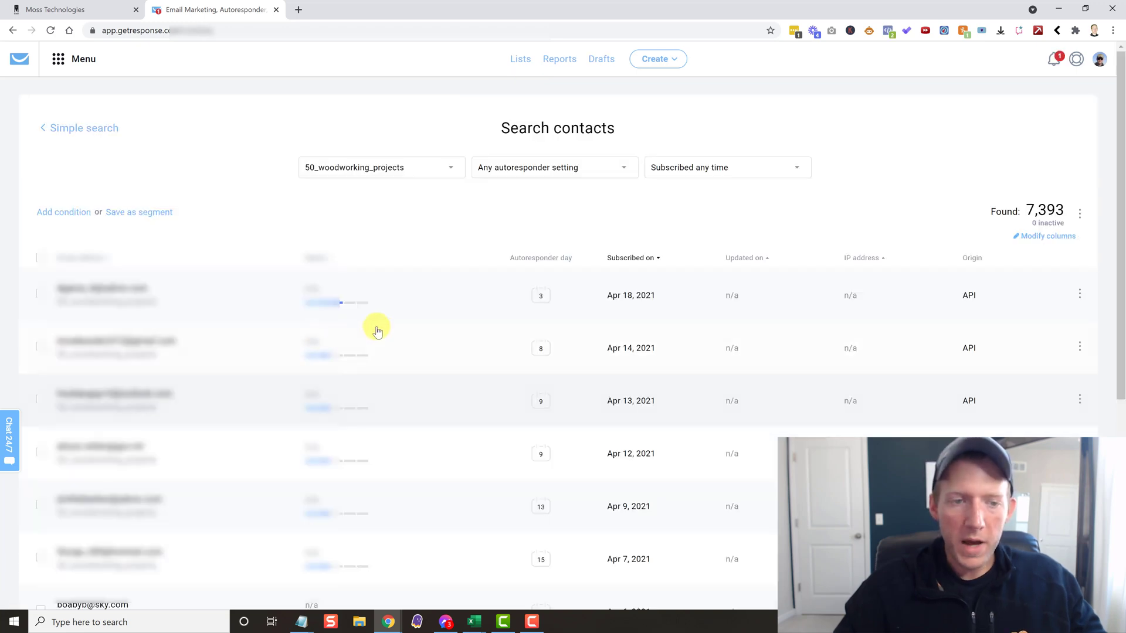
click(1079, 213)
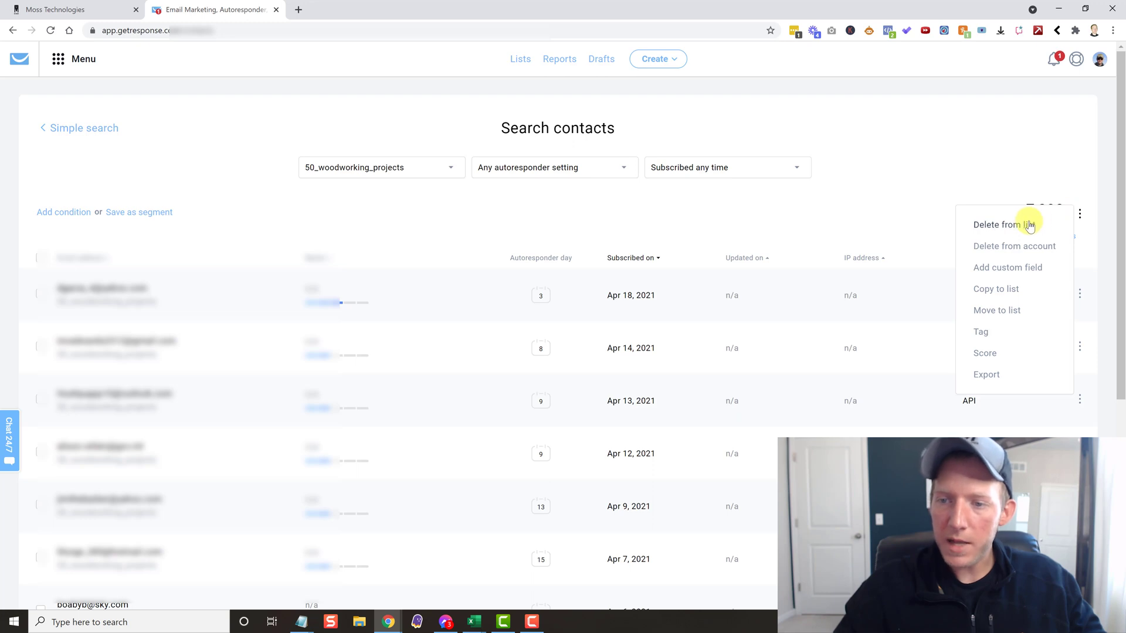
click(988, 375)
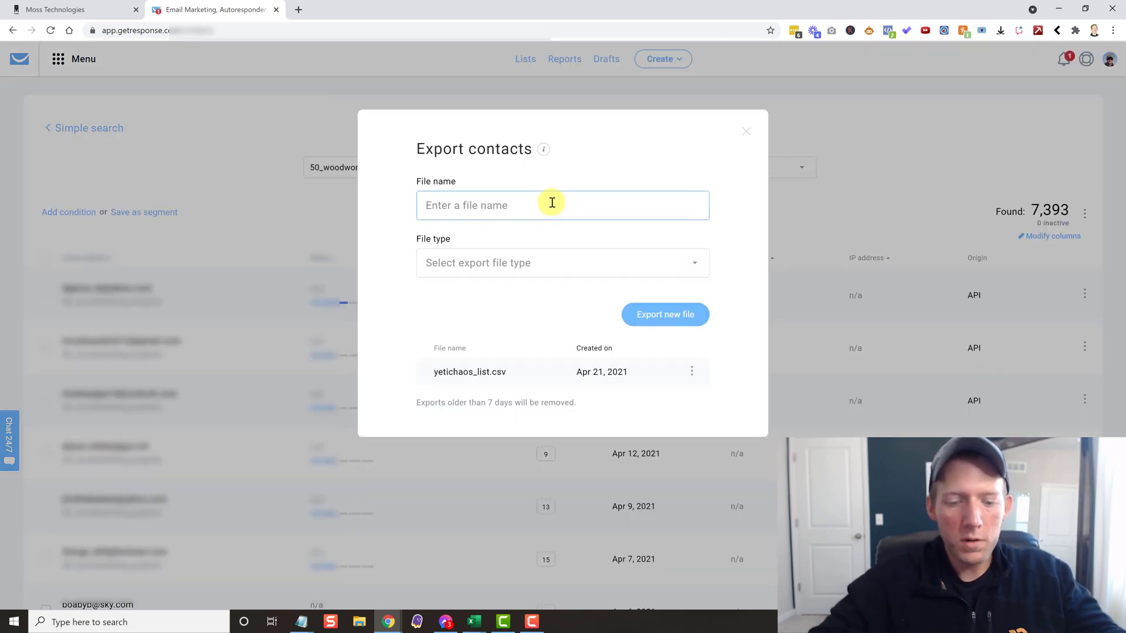
Export the contacts as CSV file 'Diy wood projects' and download Diy_wood_projects.csv
text(Diy wood )
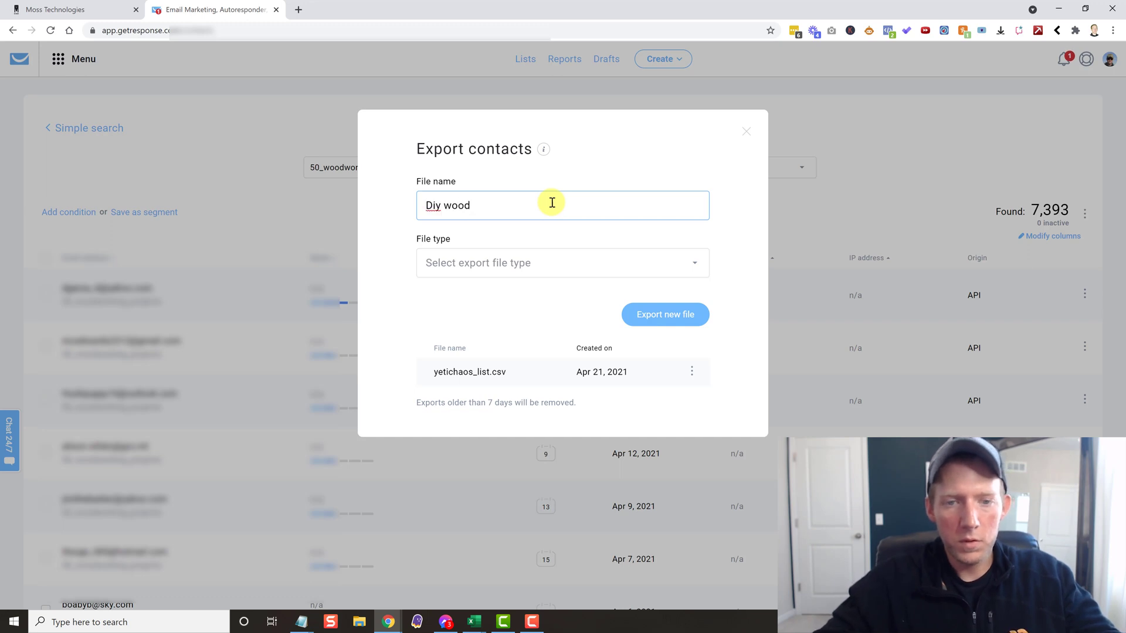
text(projects)
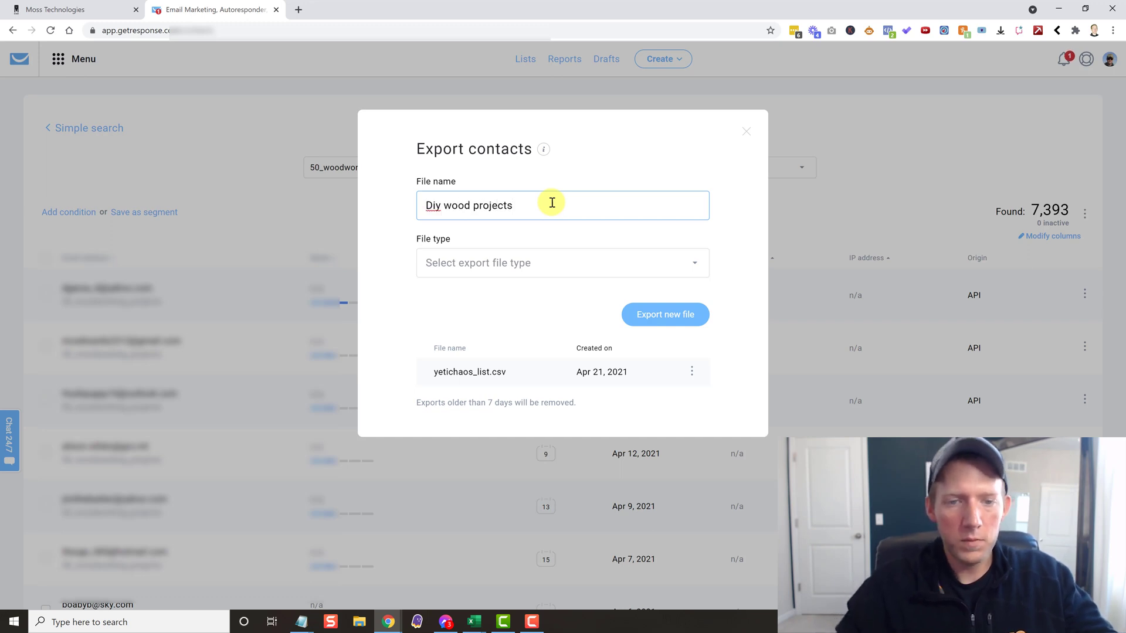
click(551, 271)
click(505, 298)
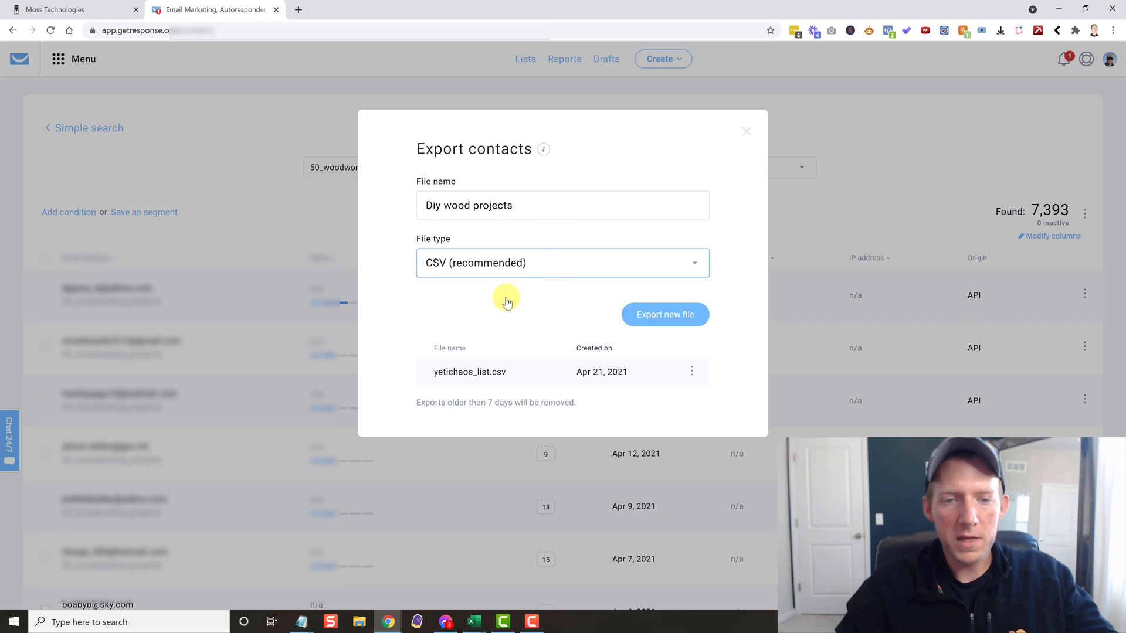
click(653, 317)
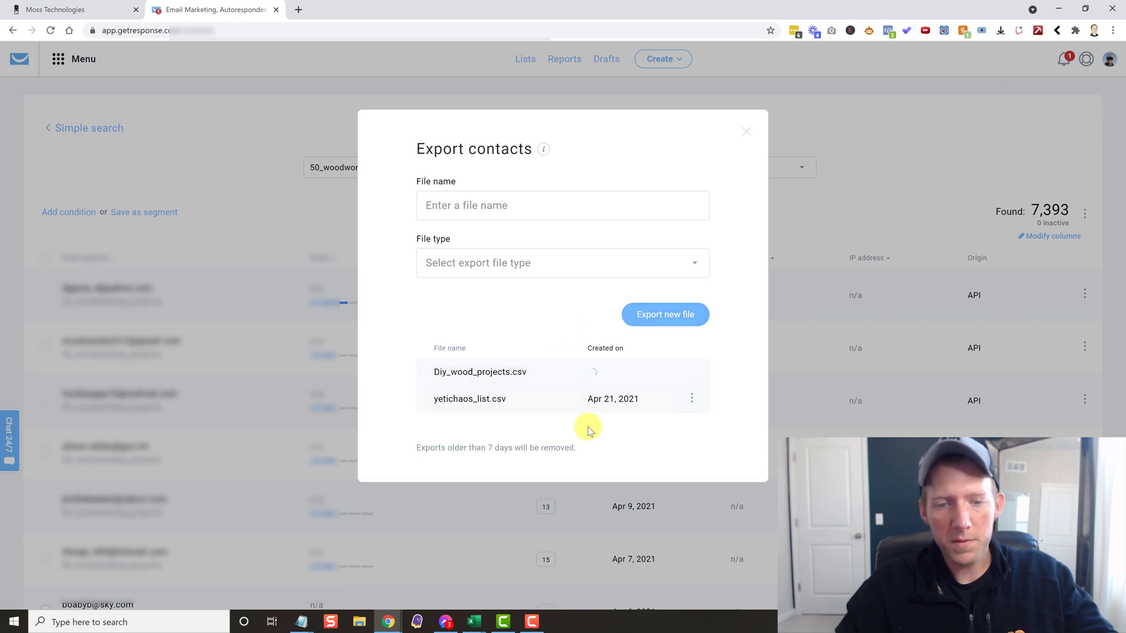
click(692, 372)
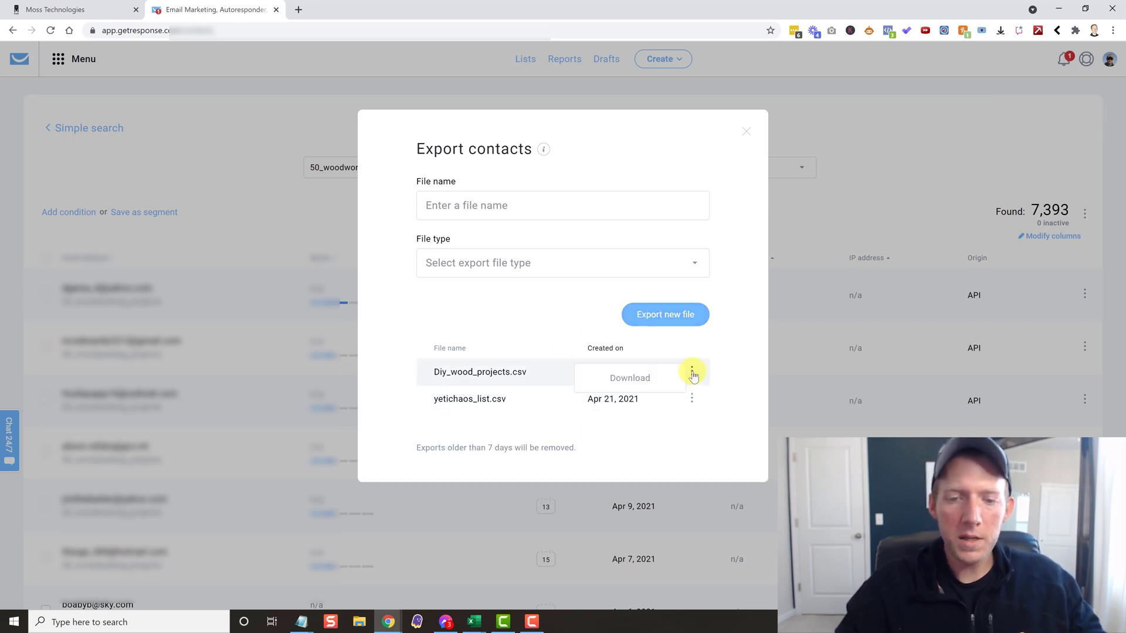
click(629, 378)
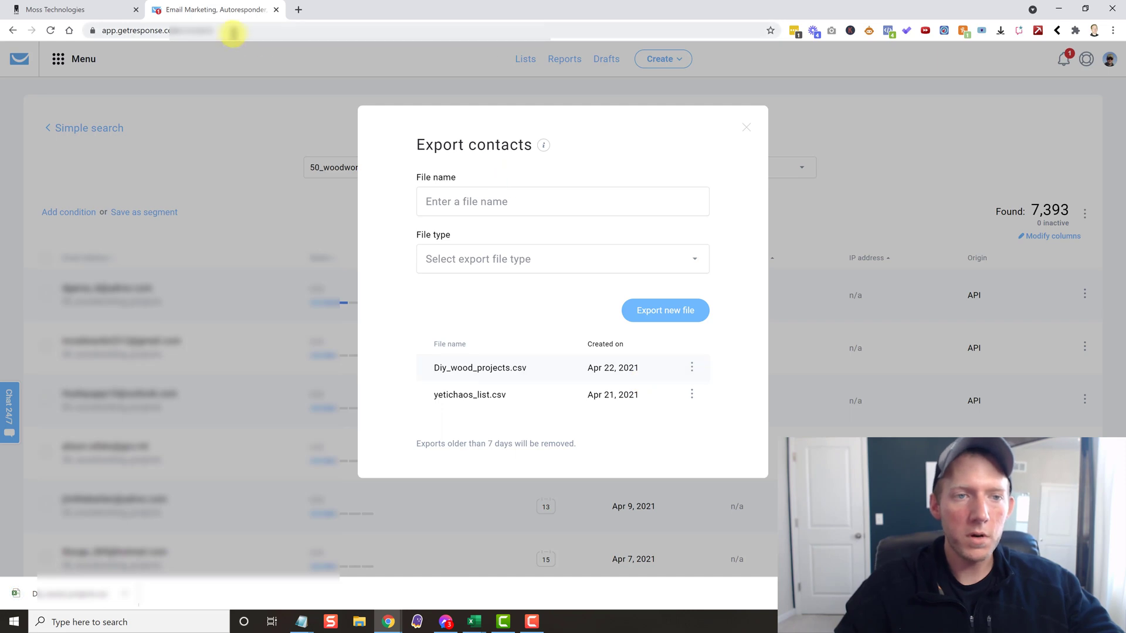
Import Diy_wood_projects.csv into the location's contacts, loading its 7393 contacts for mapping
click(81, 12)
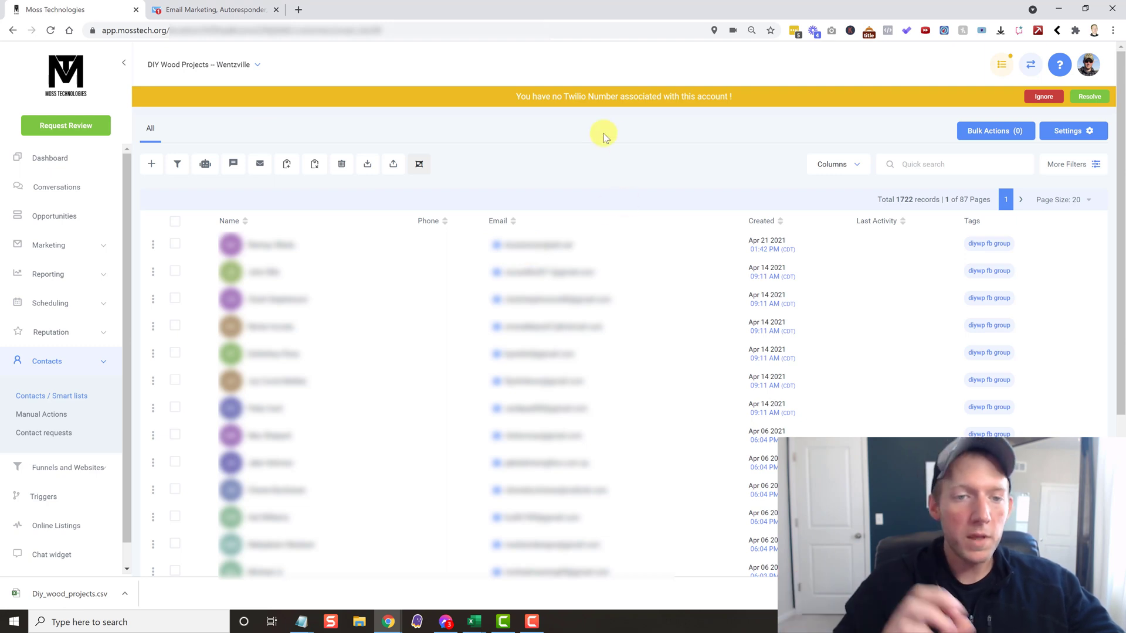
click(393, 166)
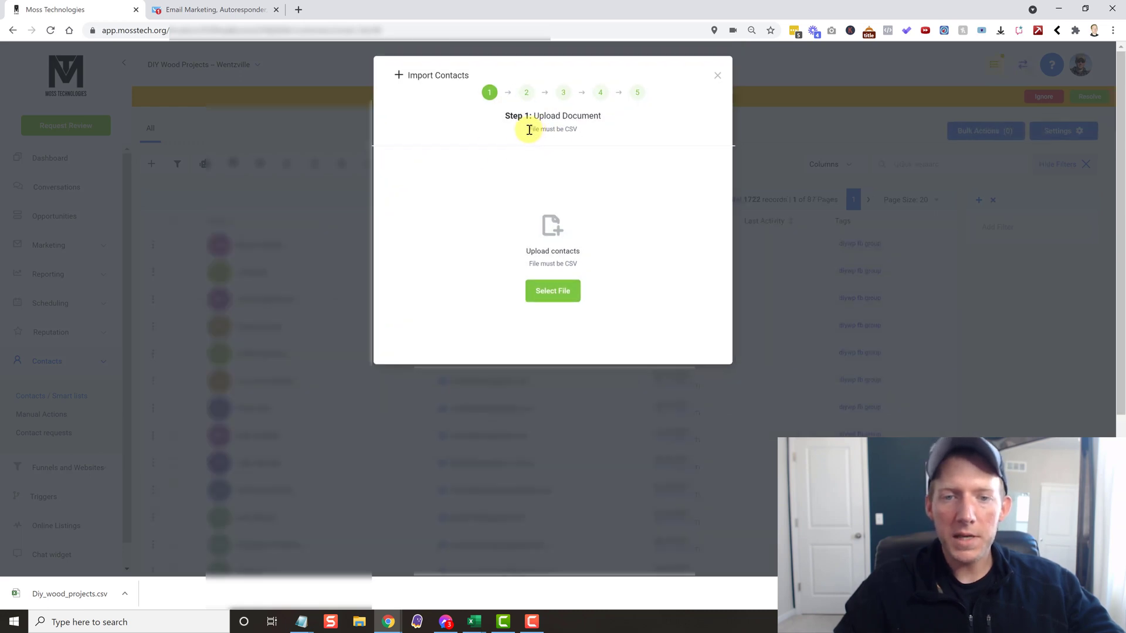
drag(530, 130, 574, 130)
click(597, 132)
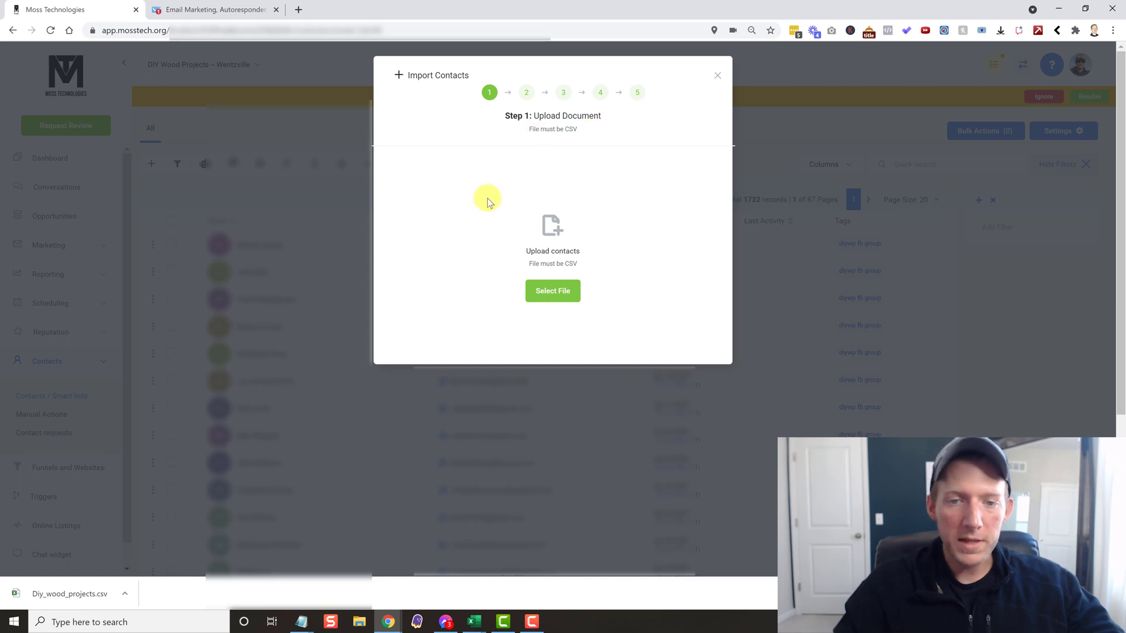
click(552, 300)
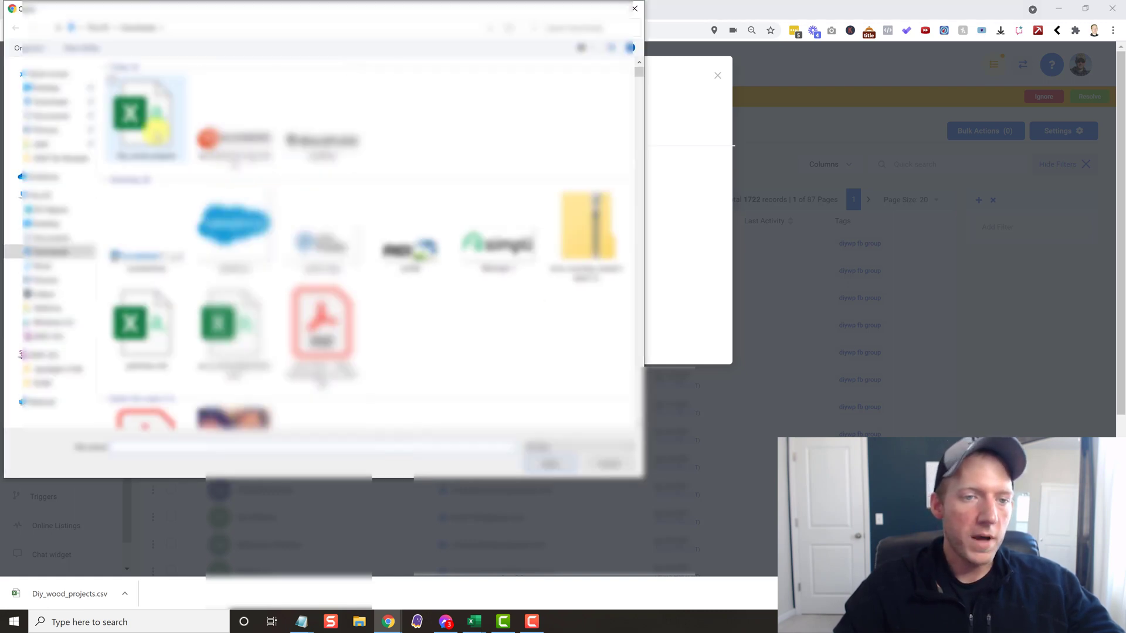
click(149, 124)
key(Return)
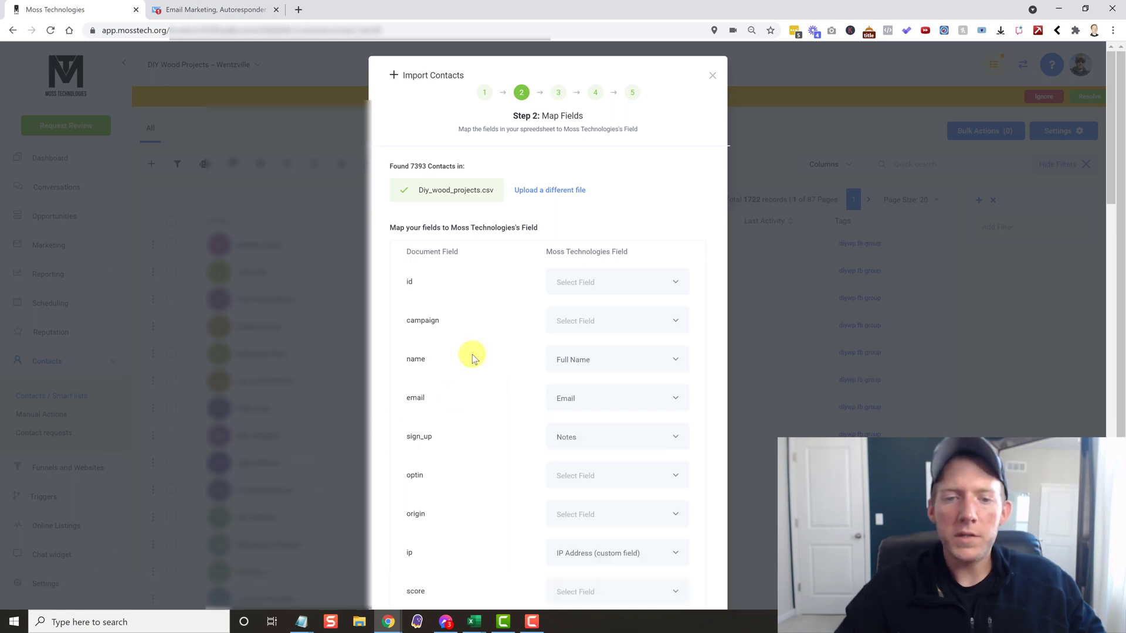
Review the name, email, sign_up and location field mappings and continue to Confirm Mappings
scroll(473, 354, down, 2)
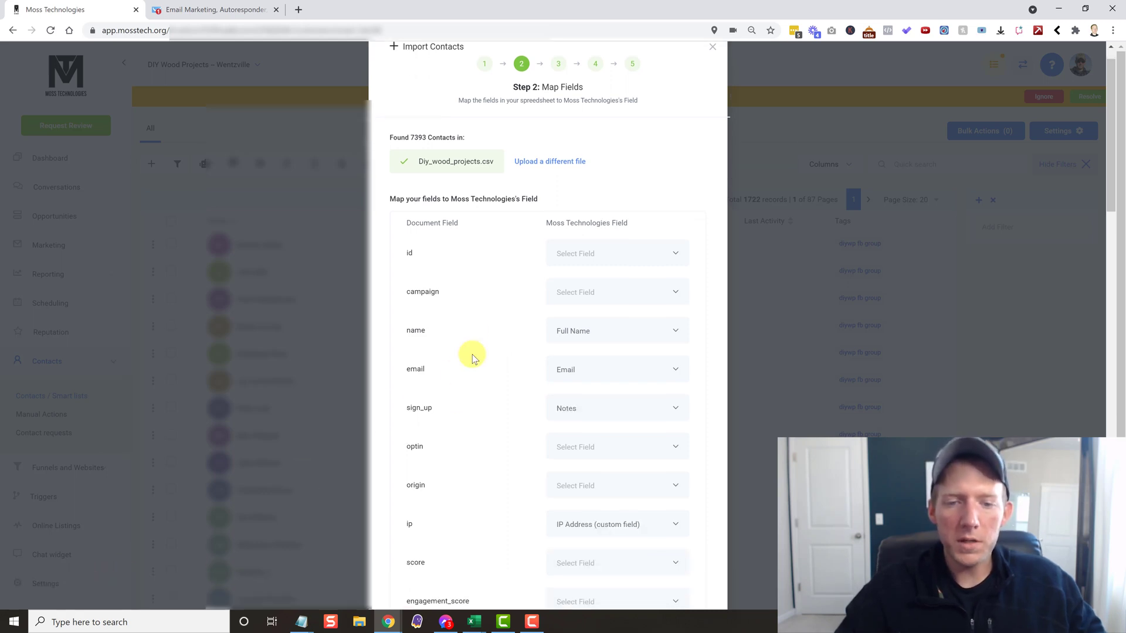
scroll(473, 354, down, 1)
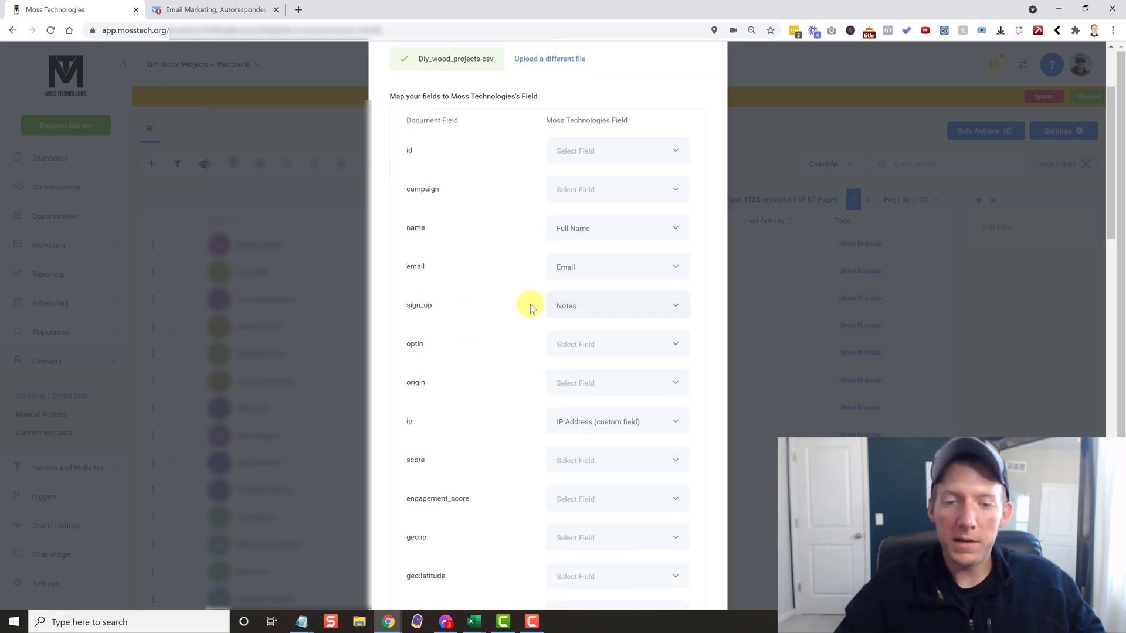
scroll(515, 317, down, 2)
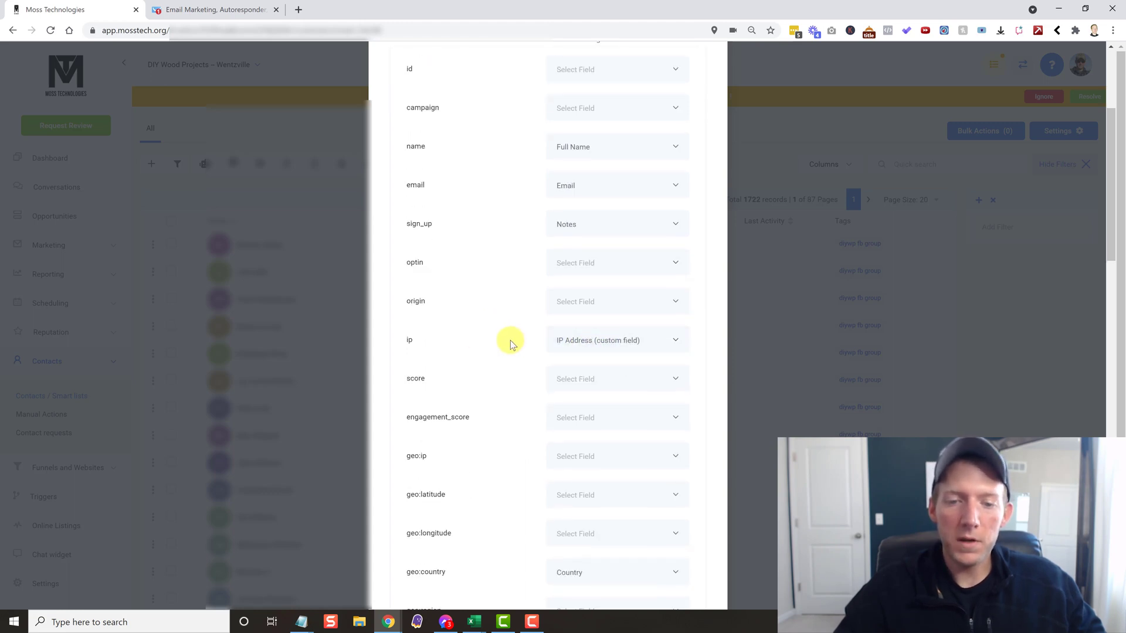
scroll(511, 343, down, 4)
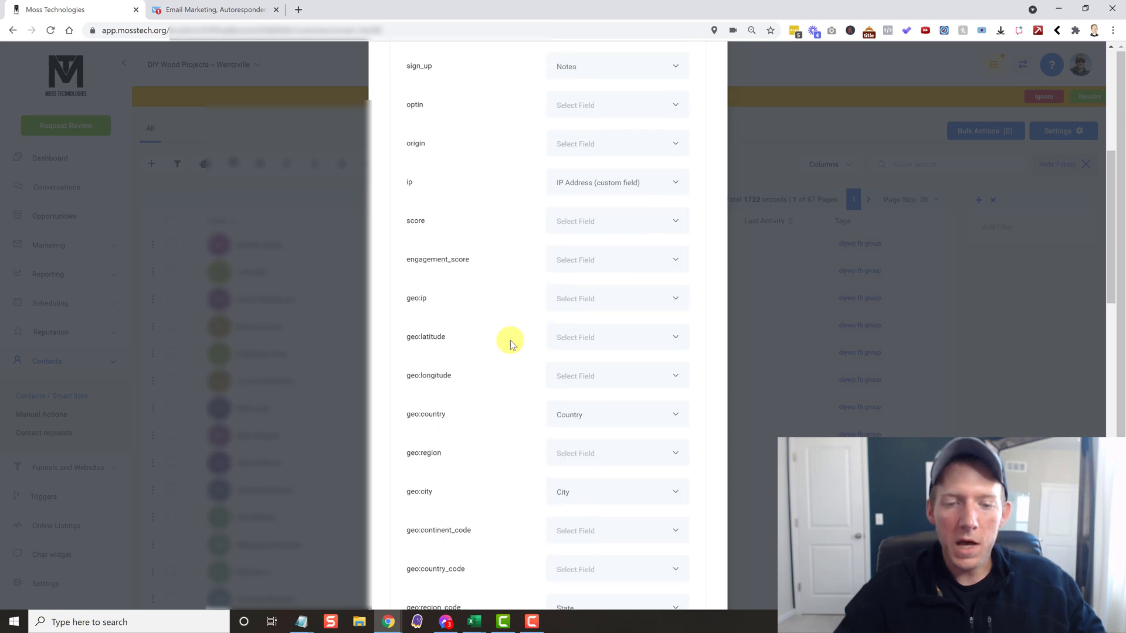
scroll(510, 343, down, 2)
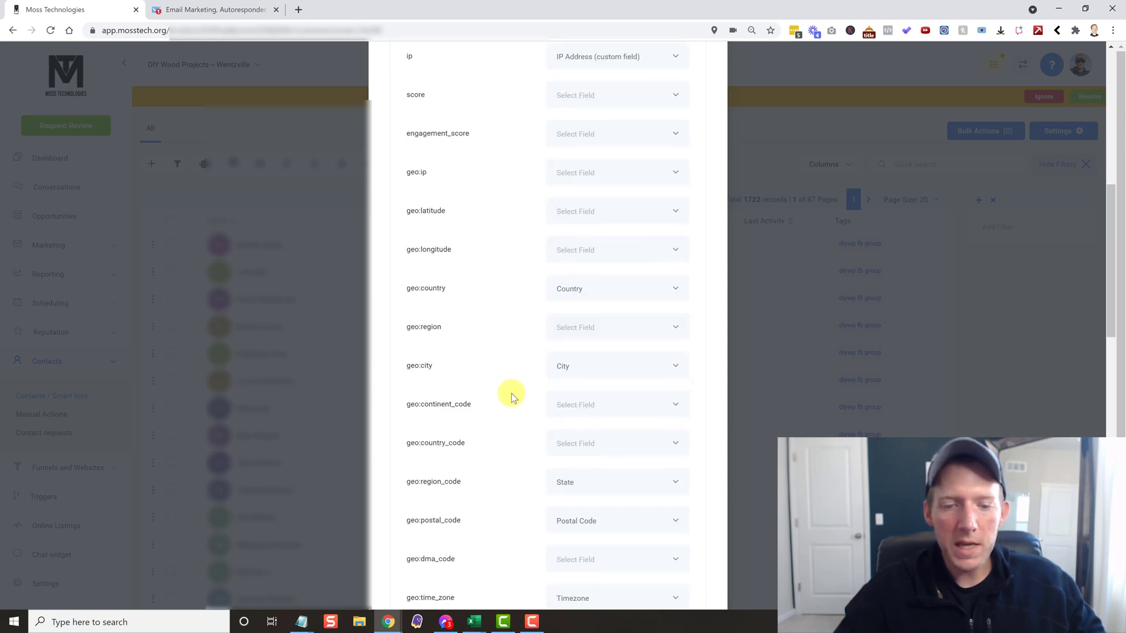
scroll(512, 393, down, 3)
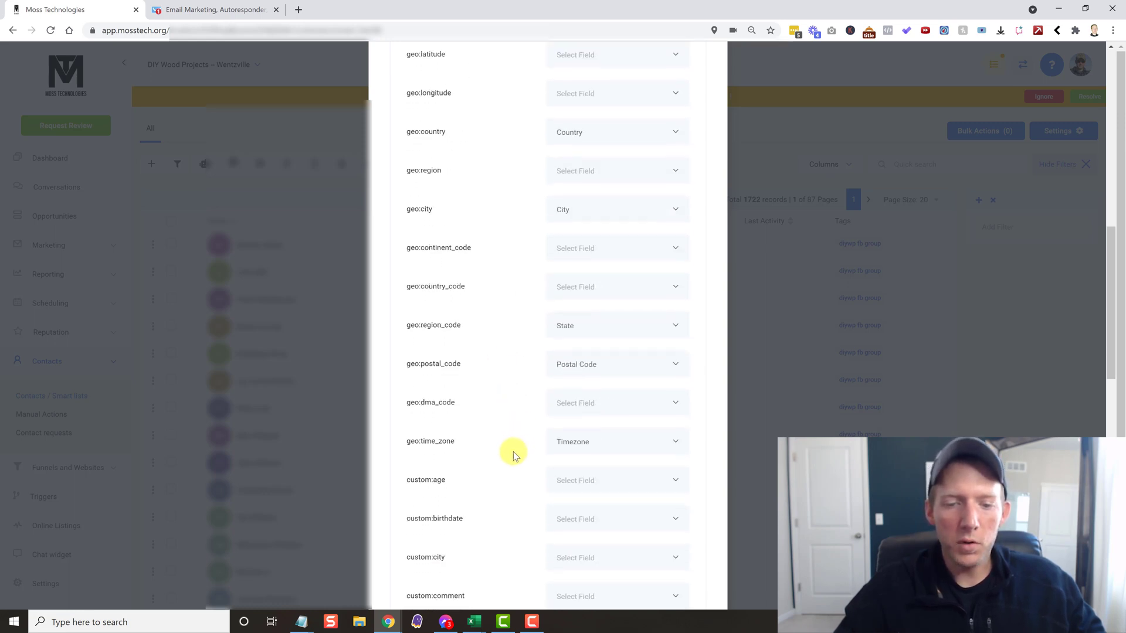
scroll(513, 448, down, 6)
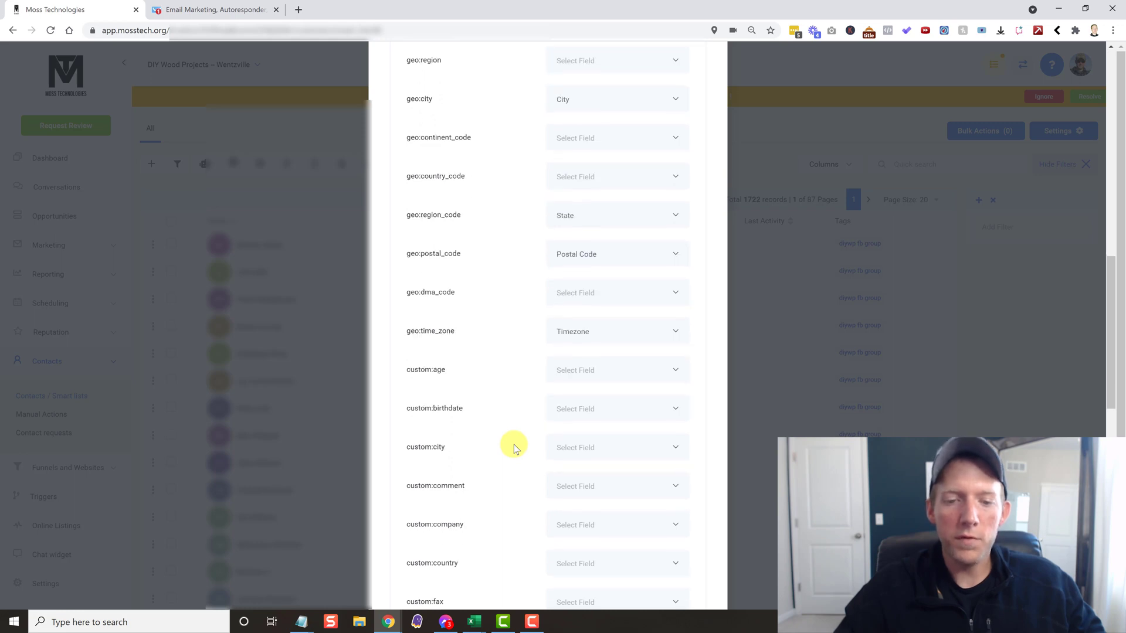
scroll(512, 447, down, 8)
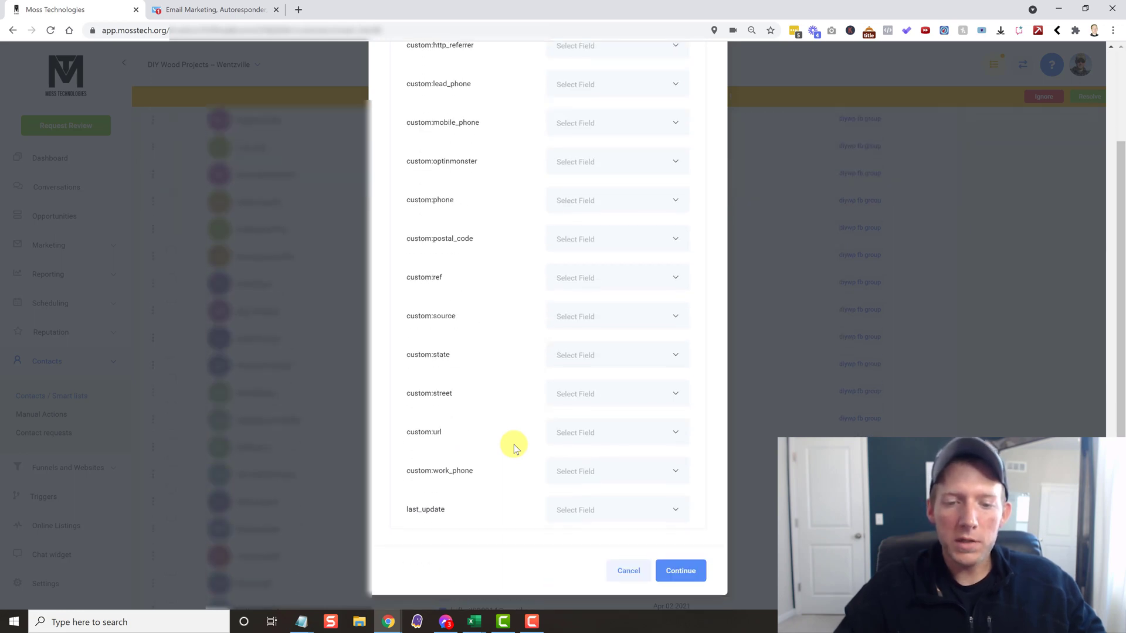
click(680, 572)
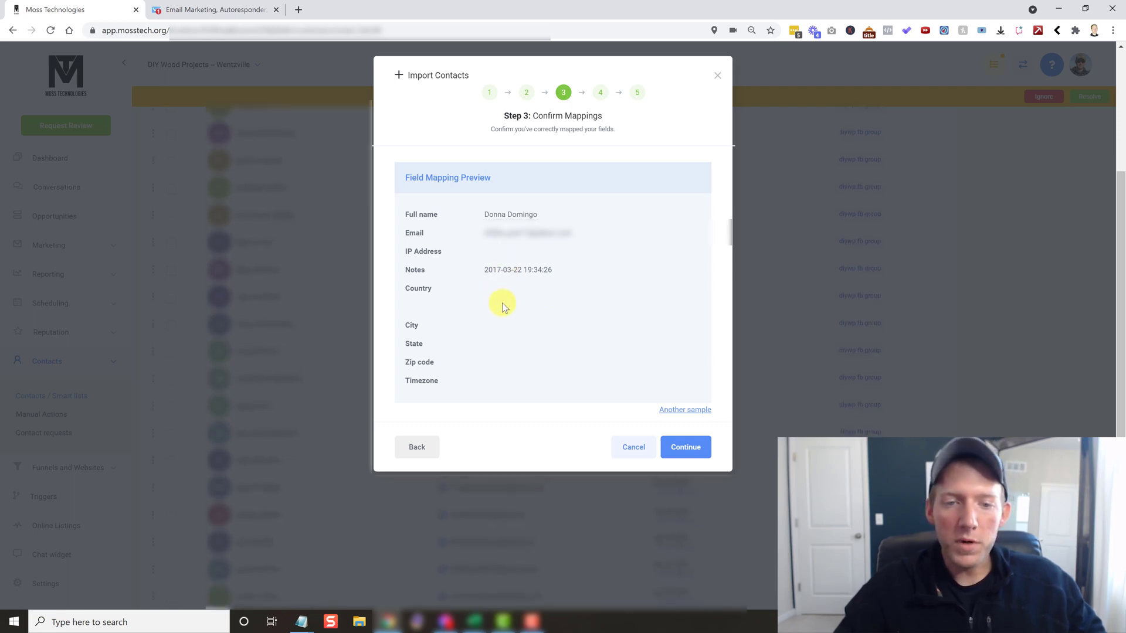
Preview the mappings with three more sample contacts from the file
click(678, 411)
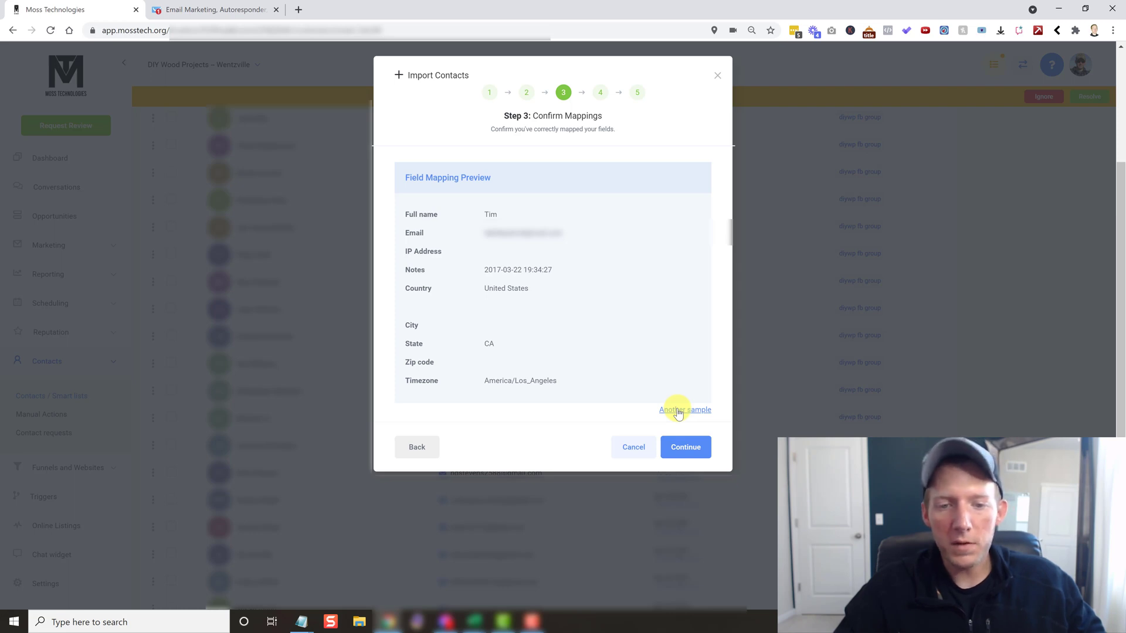
click(678, 410)
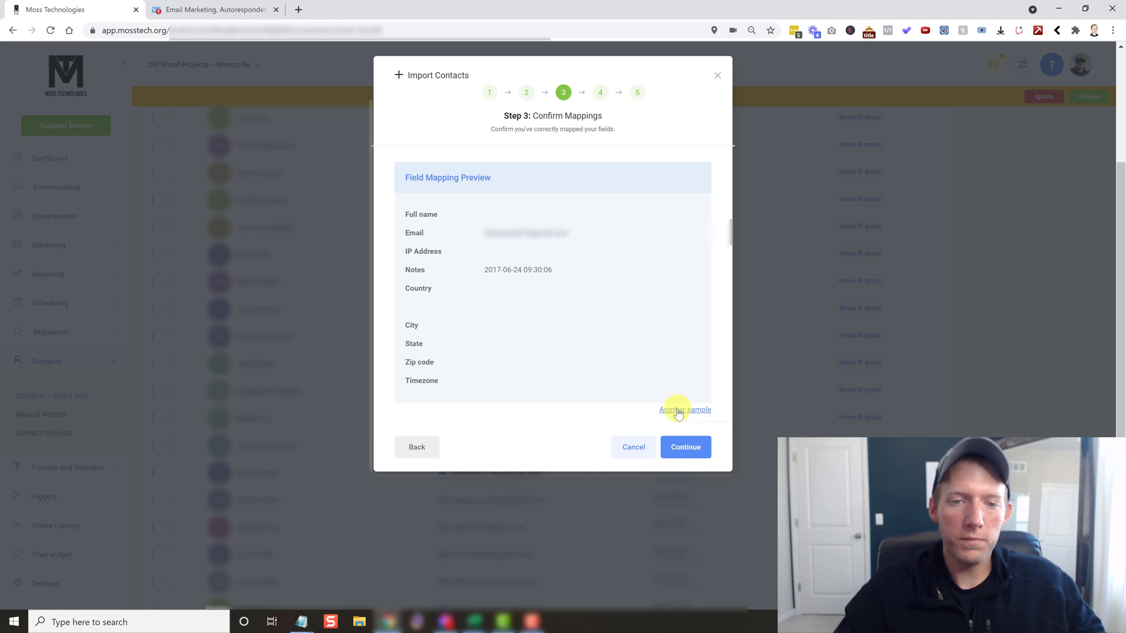
click(678, 411)
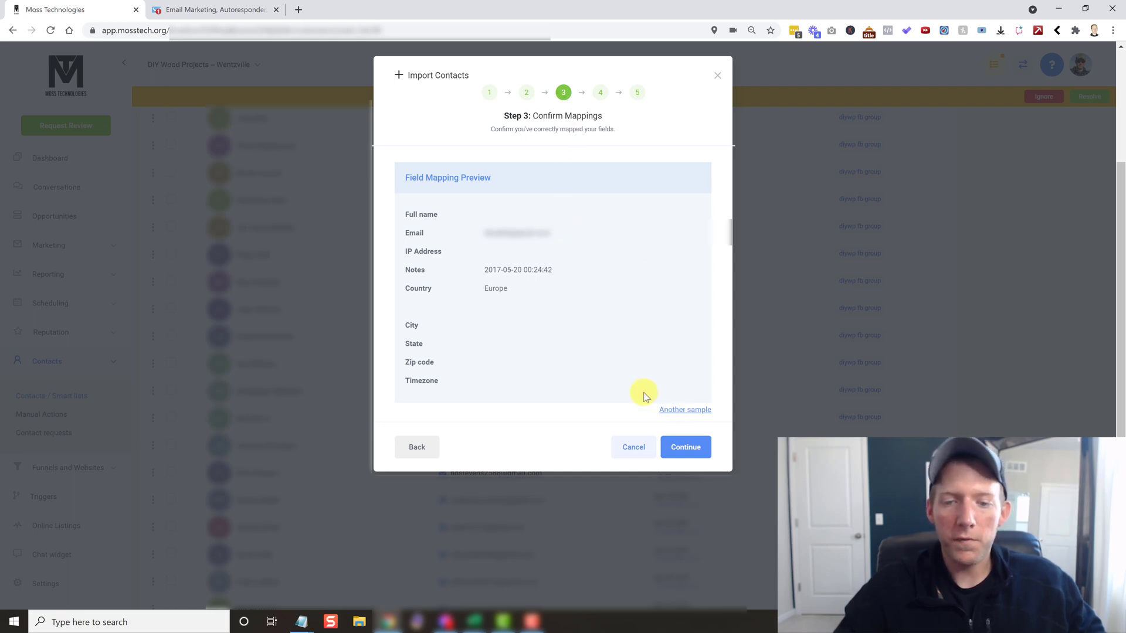
Keep the recommended update-only-empty-fields duplicate option and advance to the Start import step
click(686, 450)
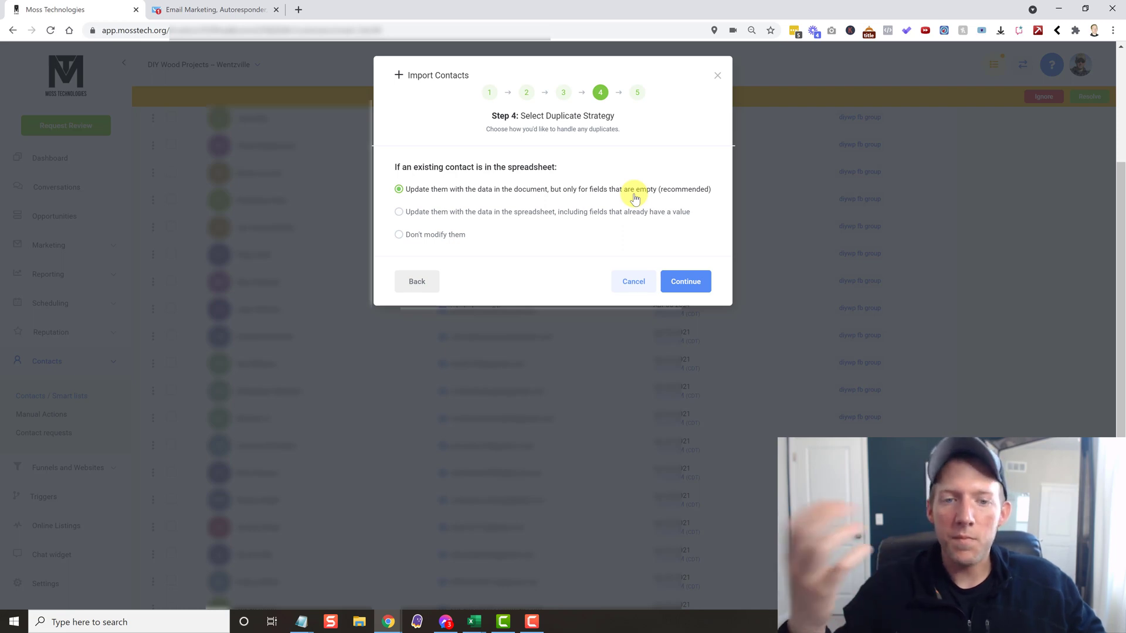
click(683, 285)
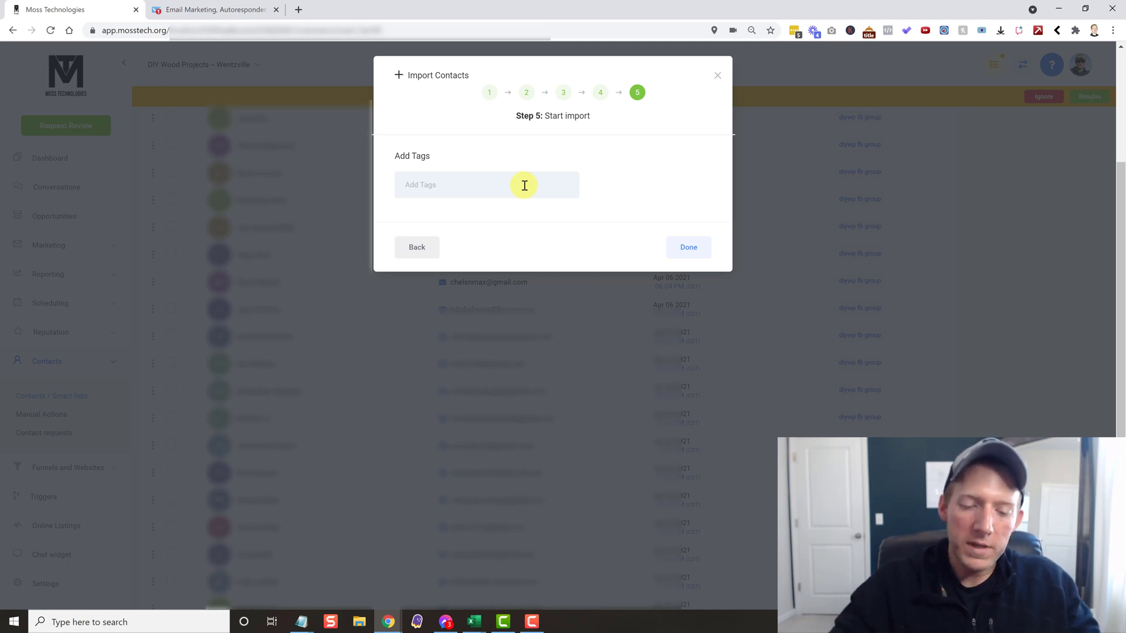
Add a single 'grimport' tag, removing the duplicate chip, and run the import
text(gr)
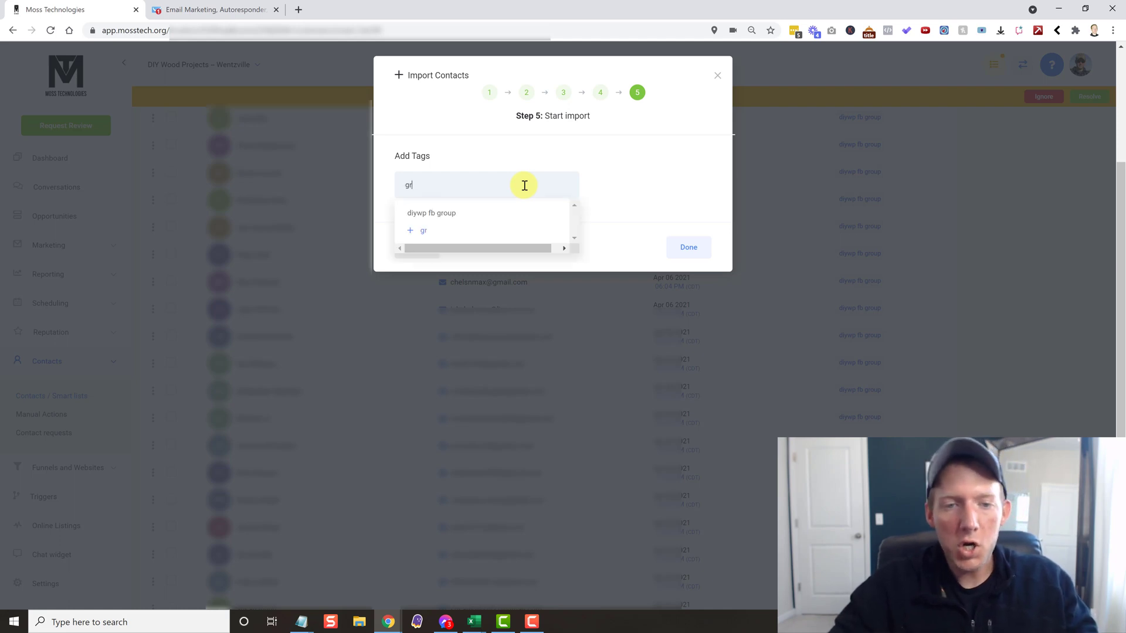
text(import)
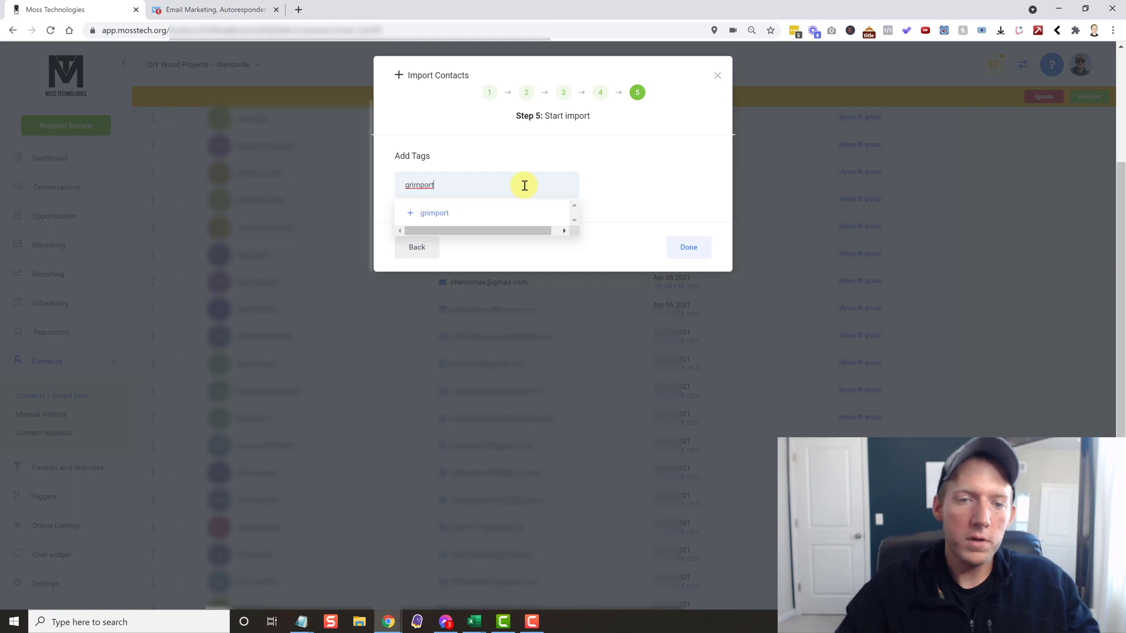
click(433, 217)
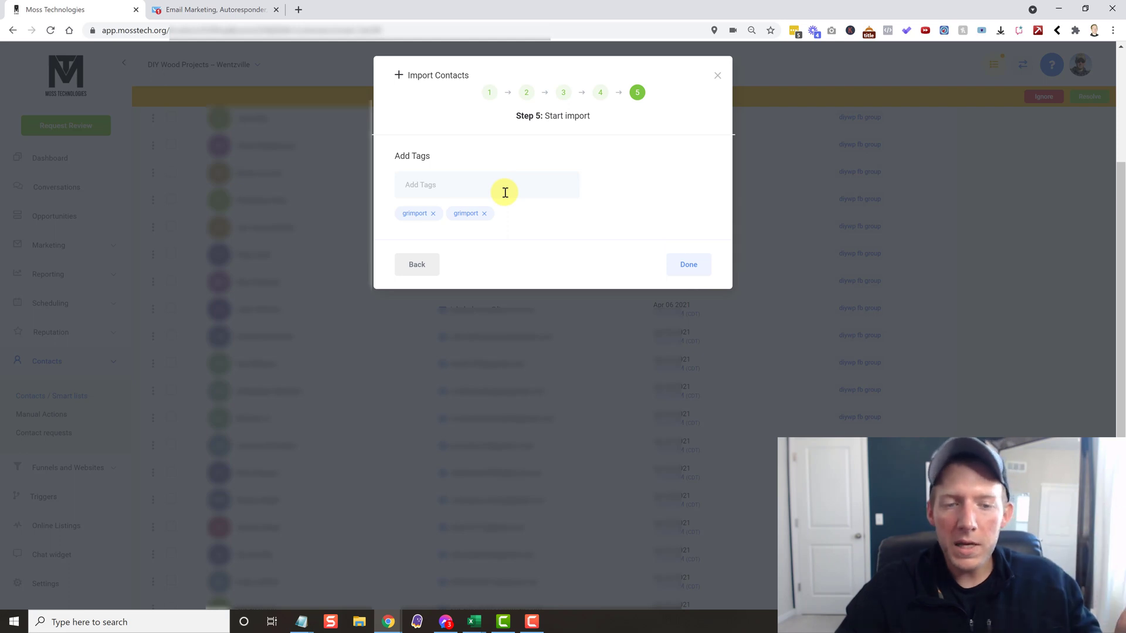
click(484, 214)
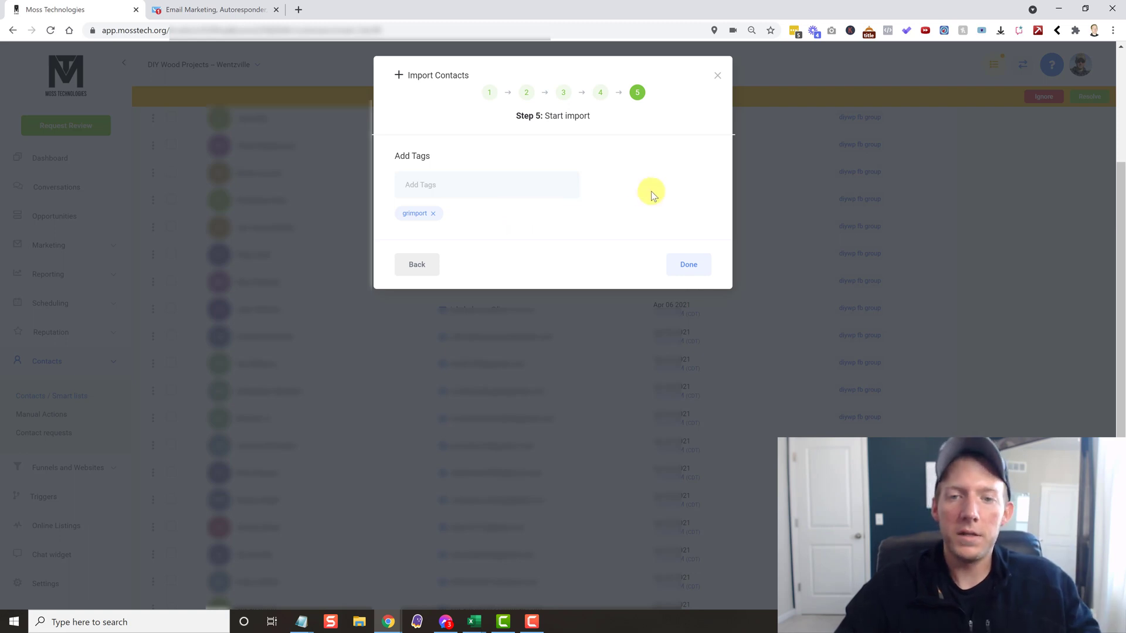
click(689, 267)
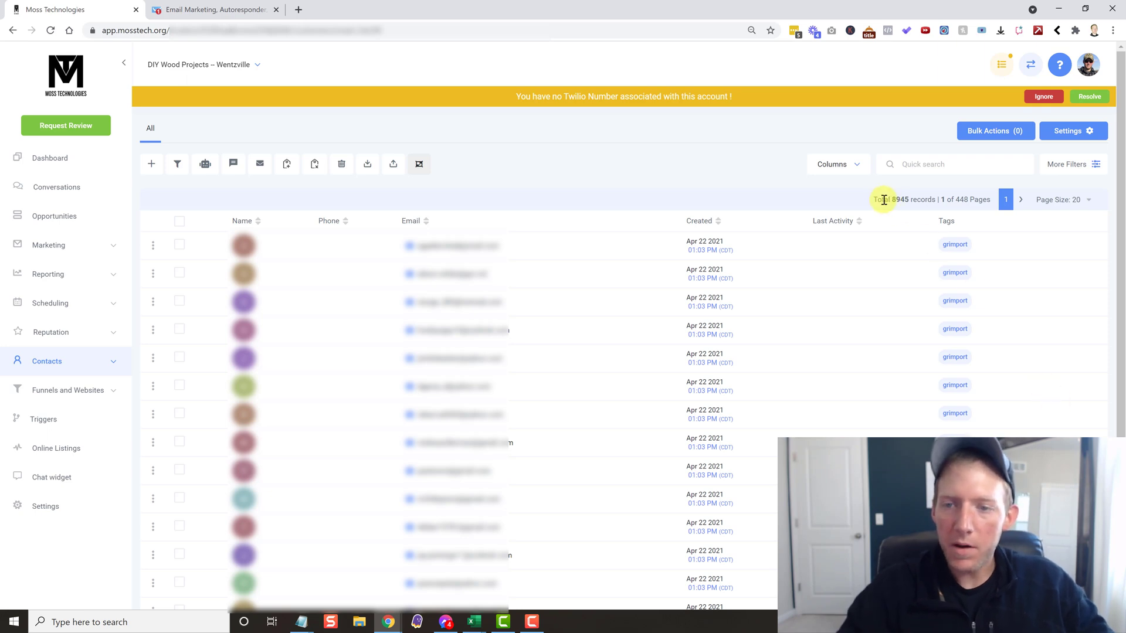
drag(875, 200, 936, 200)
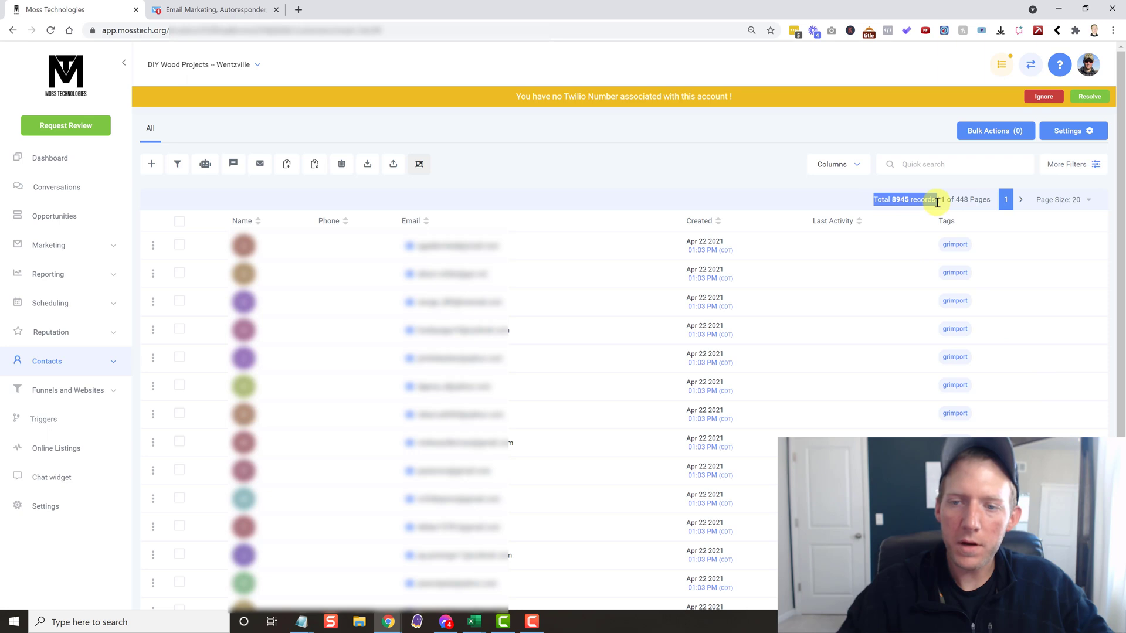
click(855, 200)
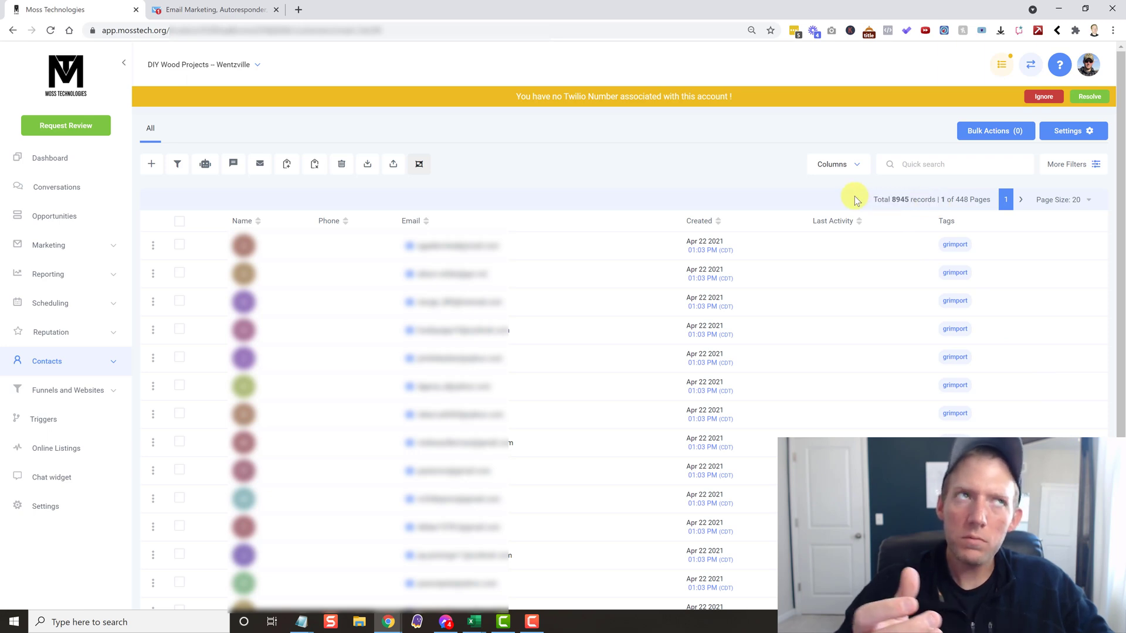